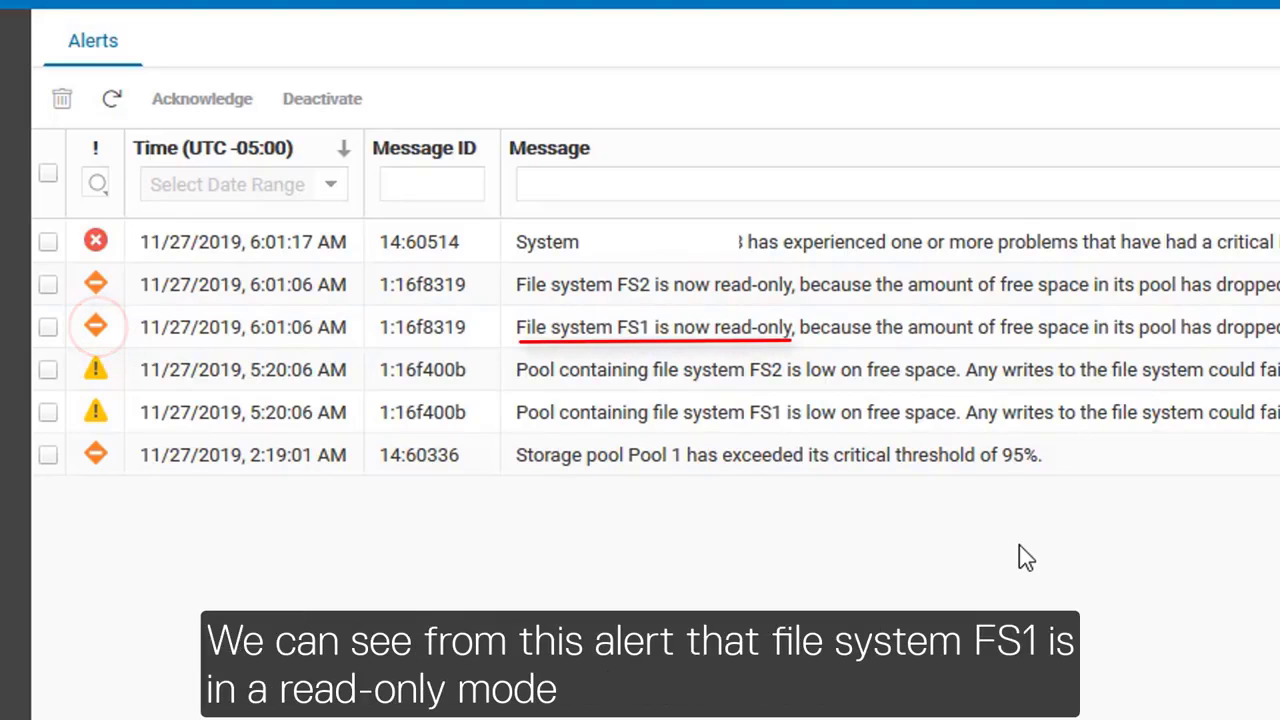
Examine the FS1 read-only alert, then review Pool 1's capacity usage and the storage resources consuming it
click(666, 325)
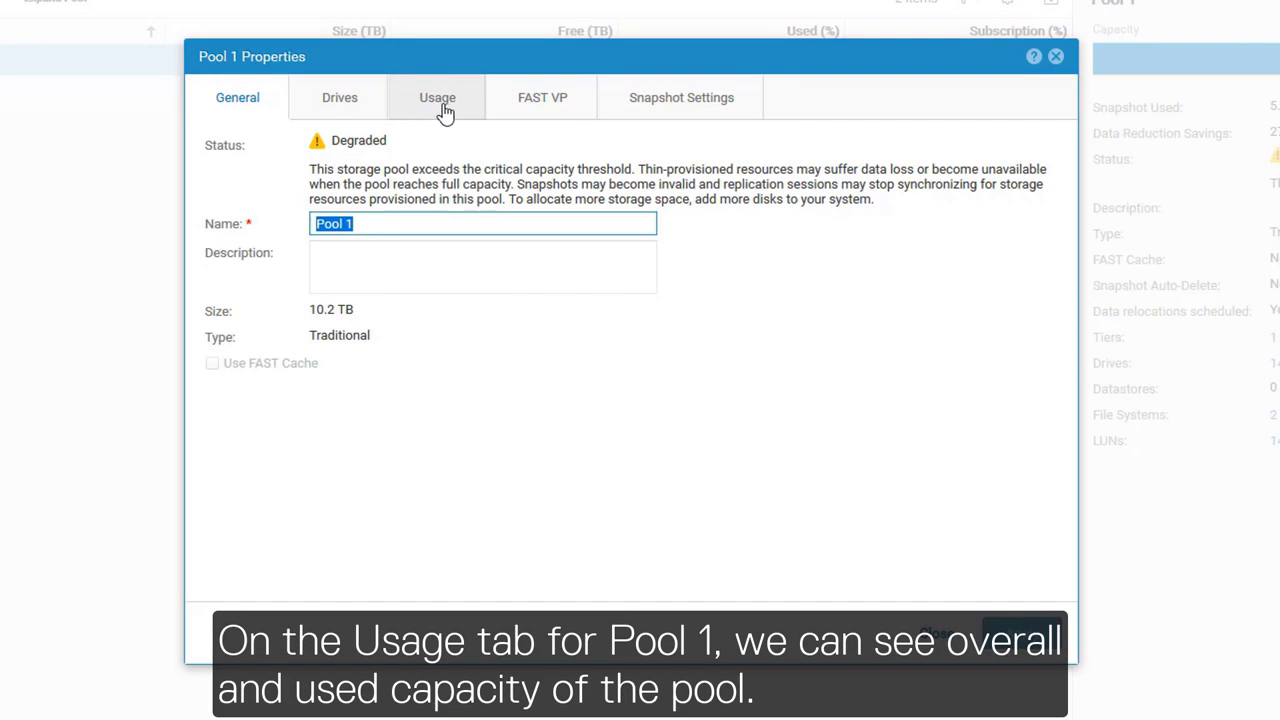
click(445, 112)
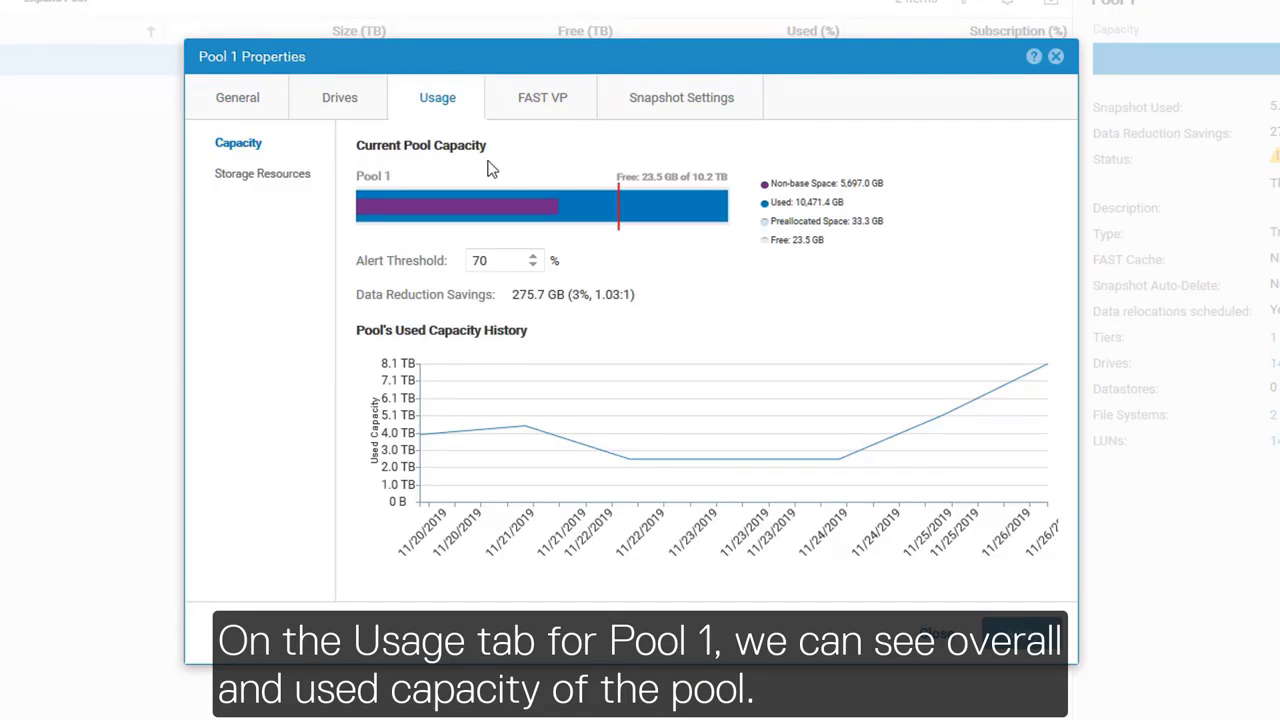
mouse_move(553, 212)
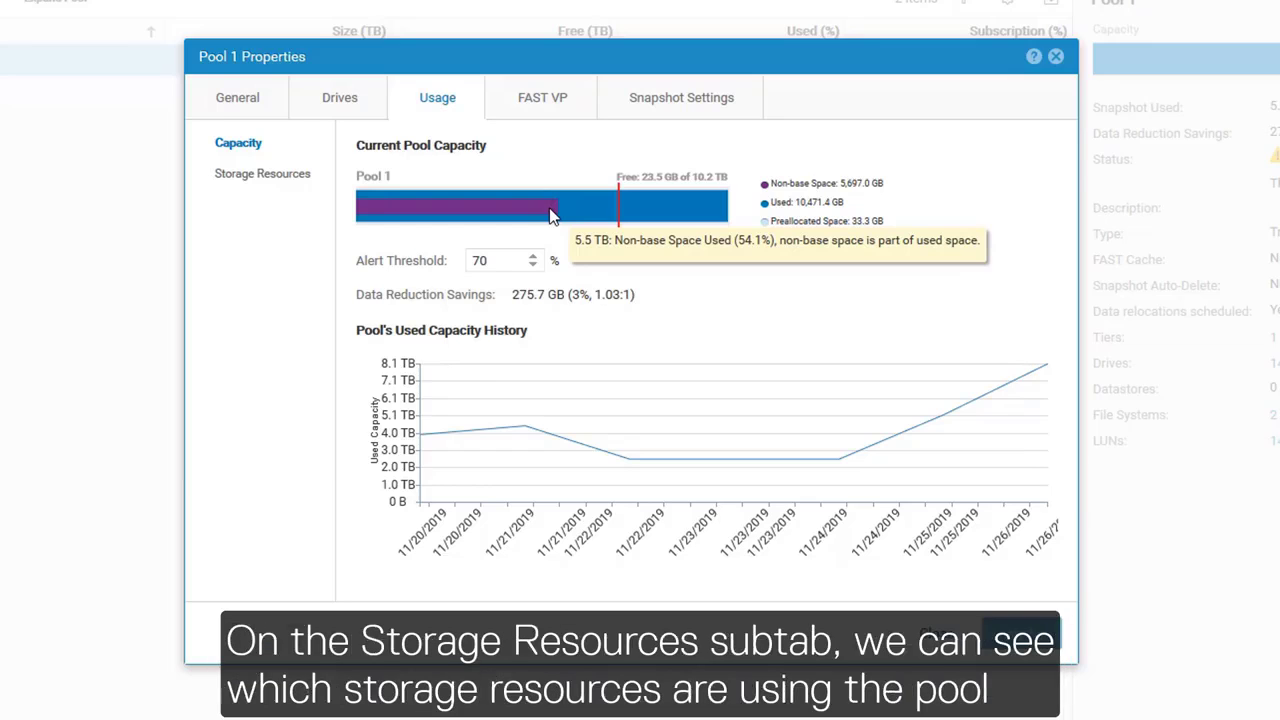
click(250, 176)
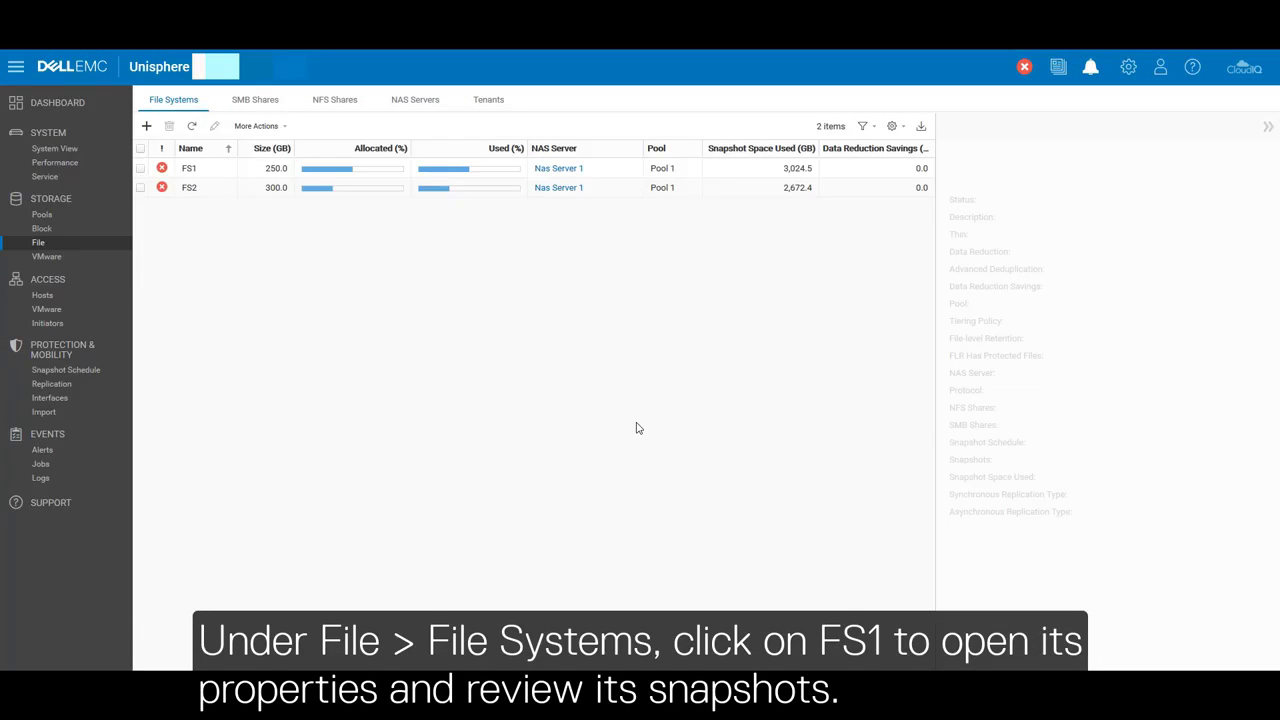
Check the snapshot space used in the properties of file system FS1 and list its snapshots
double_click(224, 170)
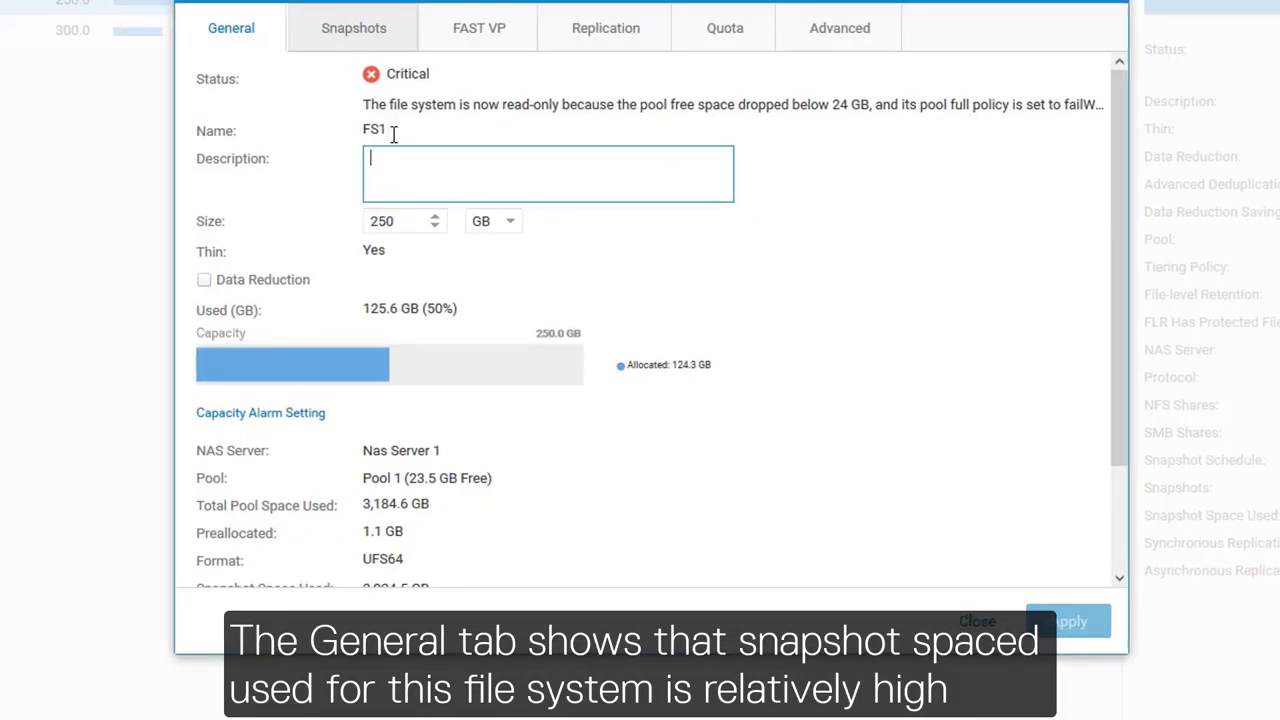
scroll(320, 517, down, 2)
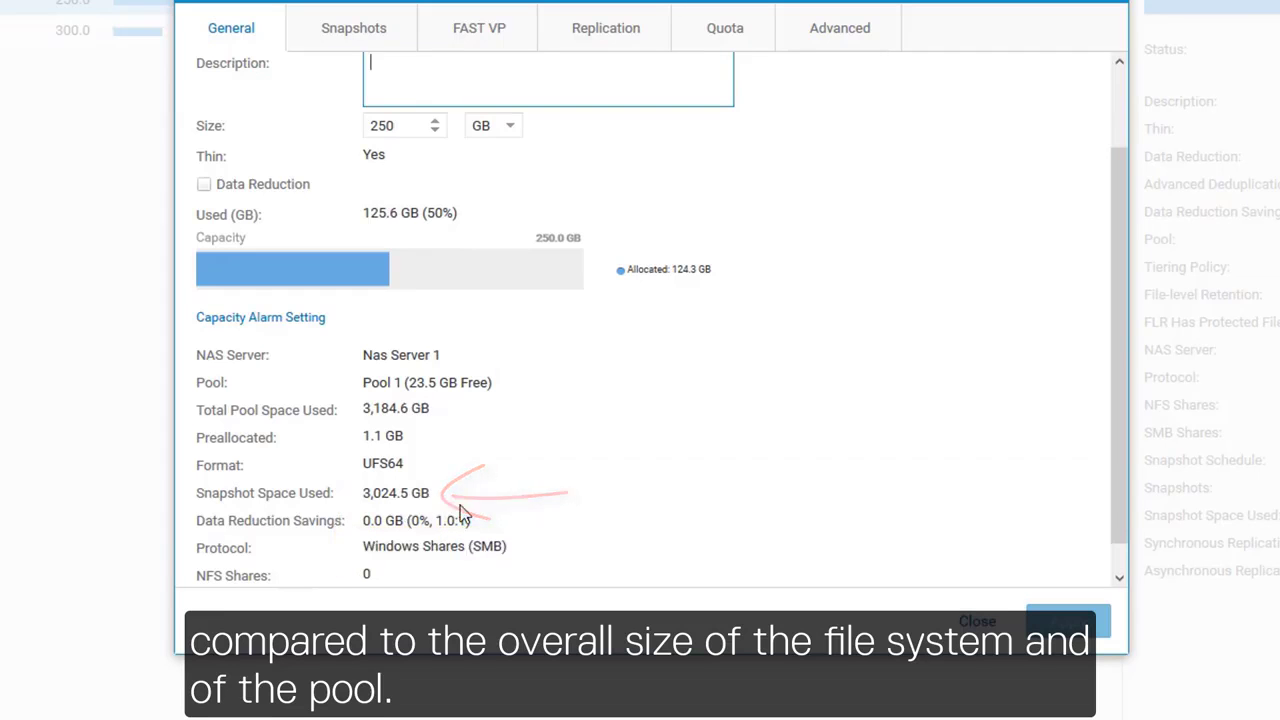
click(338, 27)
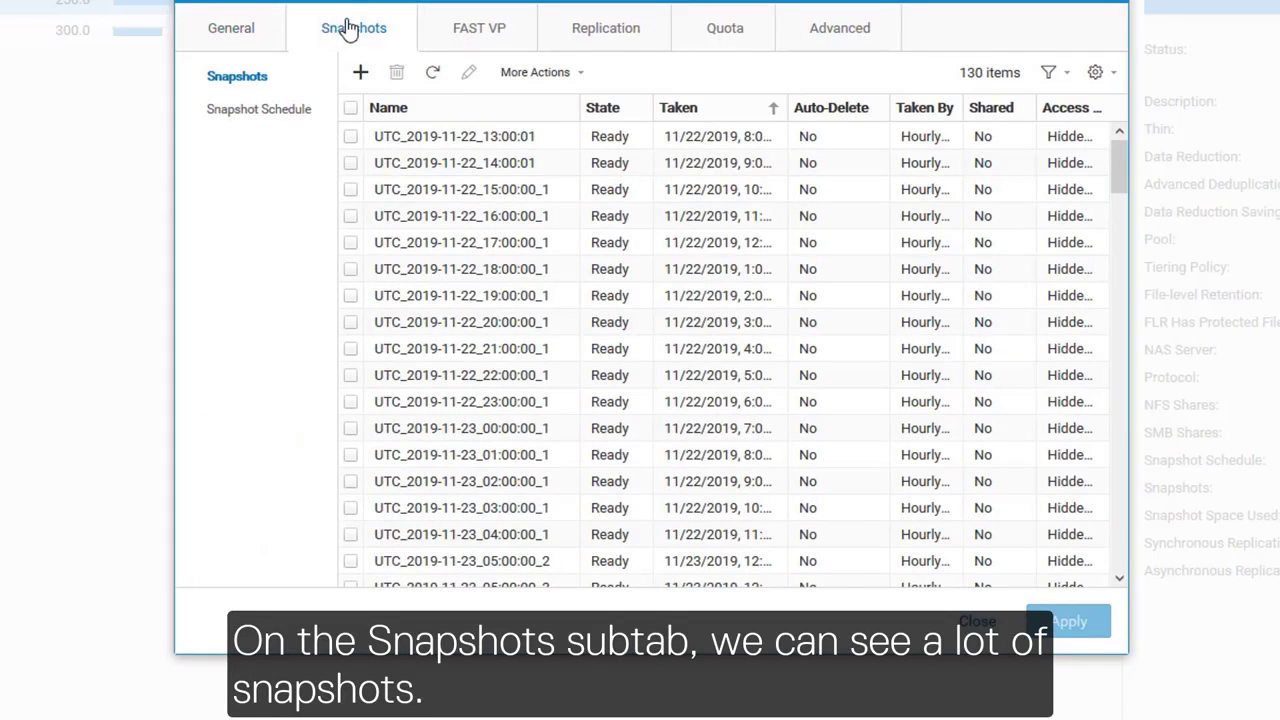
Delete FS1's older snapshots, from UTC_2019-11-22_13:00:01 through UTC_2019-11-26_12:00:01
click(356, 140)
scroll(361, 229, down, 10)
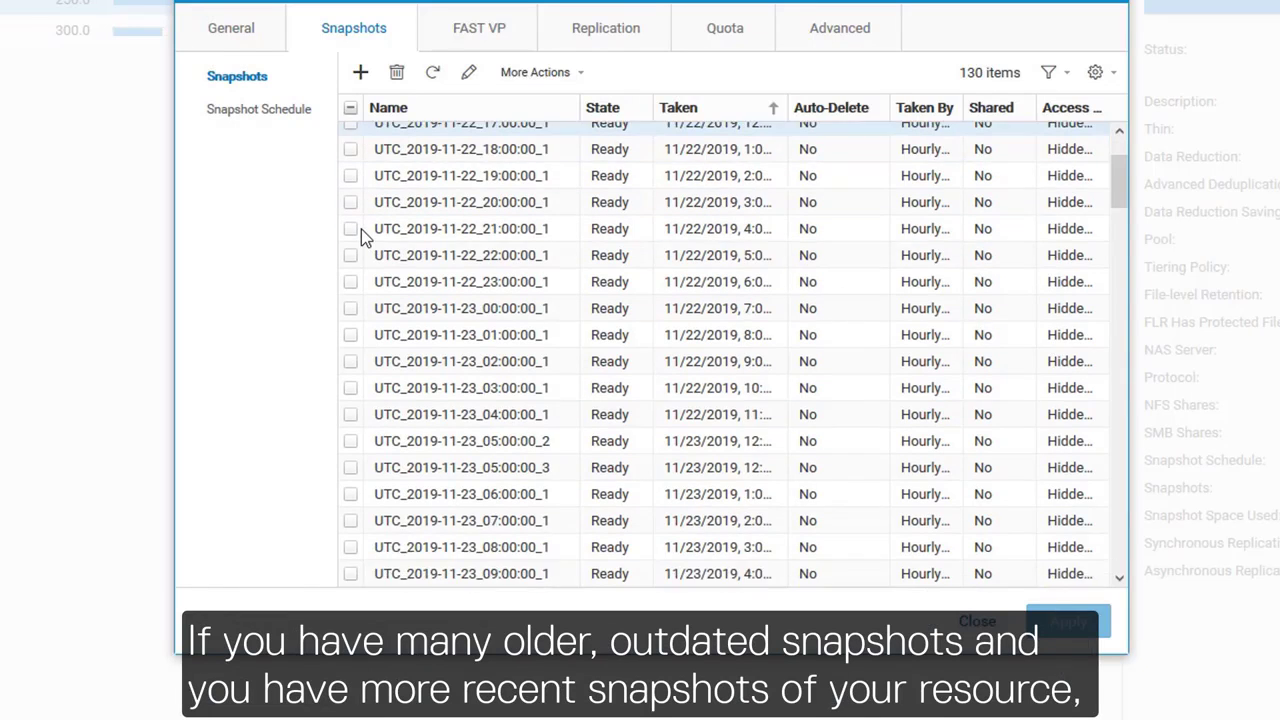
scroll(361, 229, down, 20)
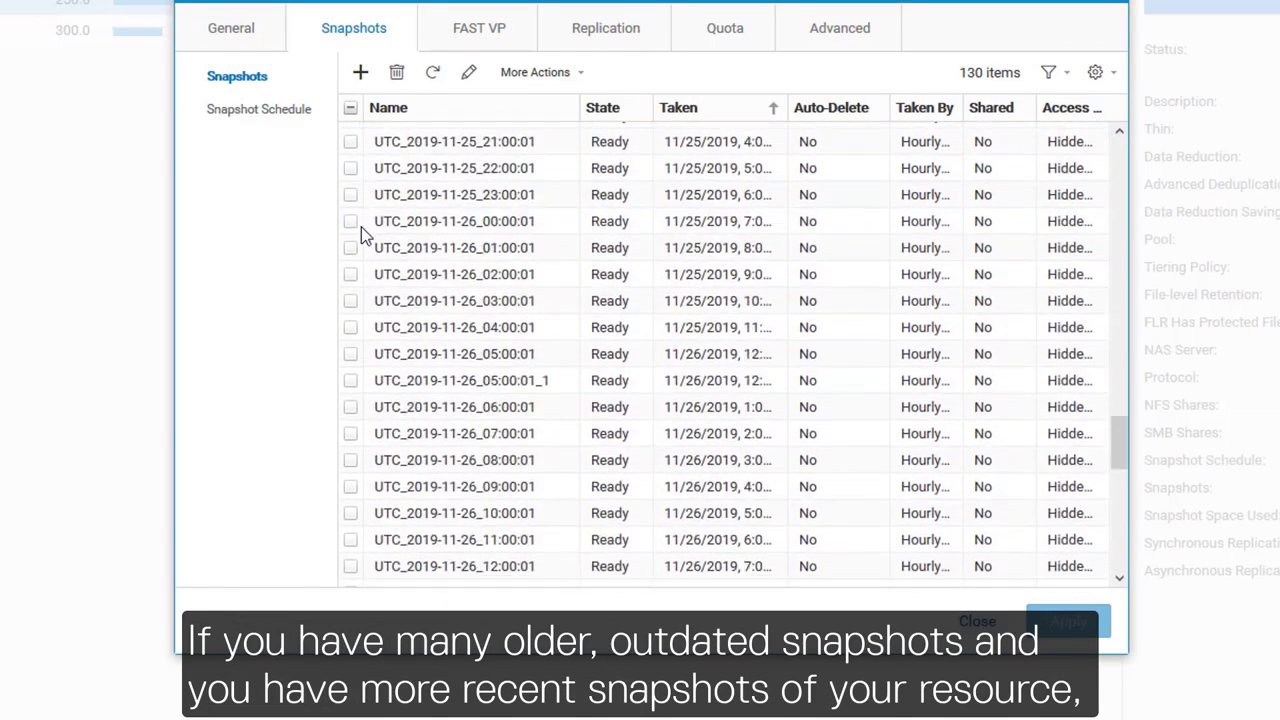
shift+click(361, 236)
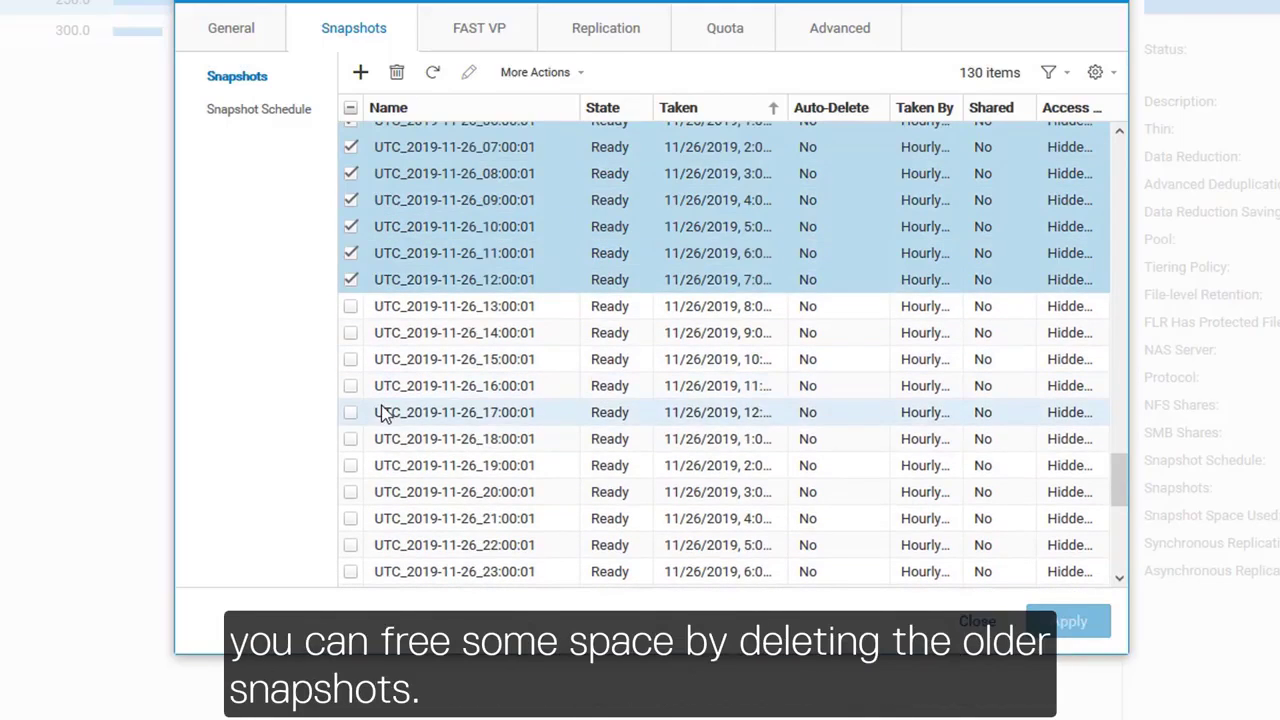
scroll(410, 295, up, 1)
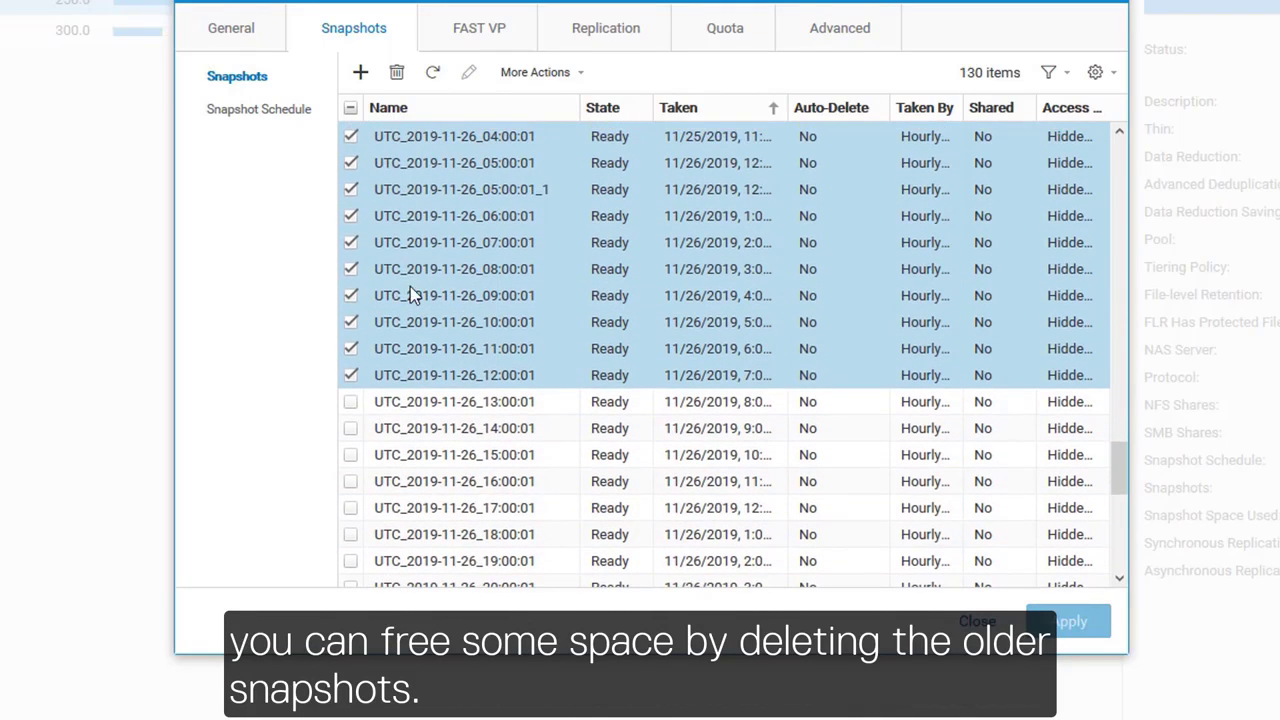
click(396, 74)
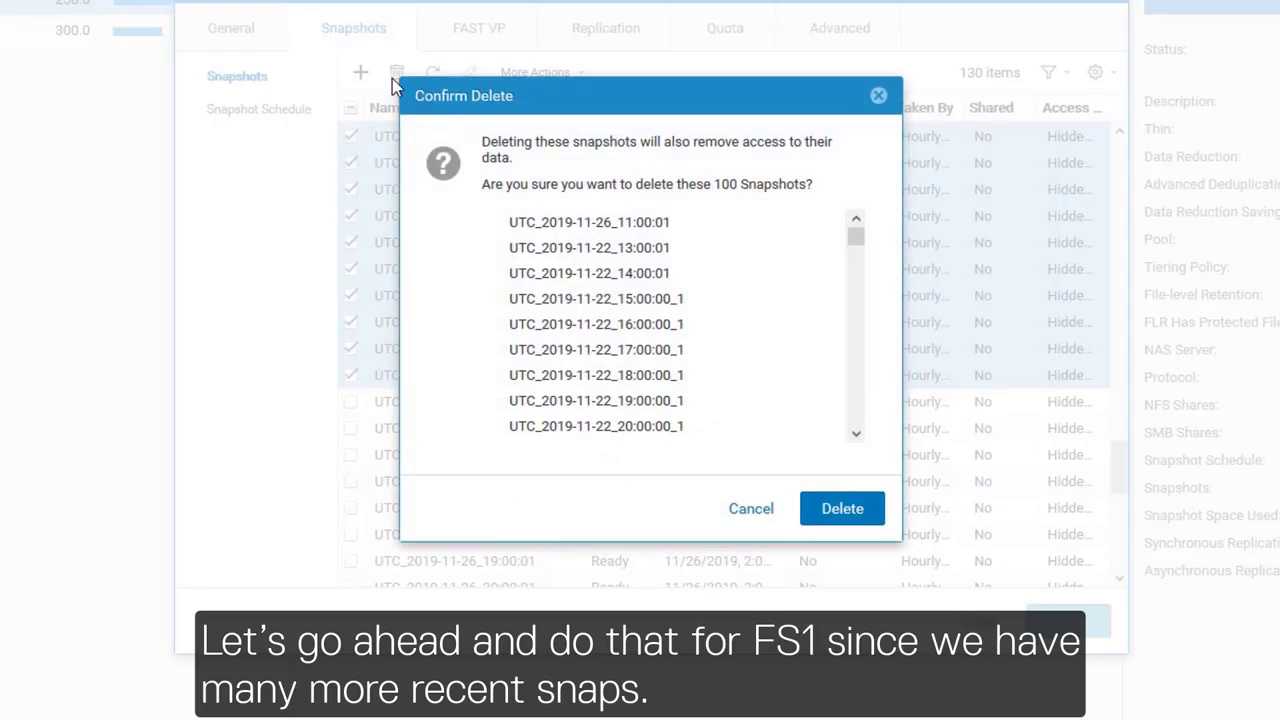
click(838, 510)
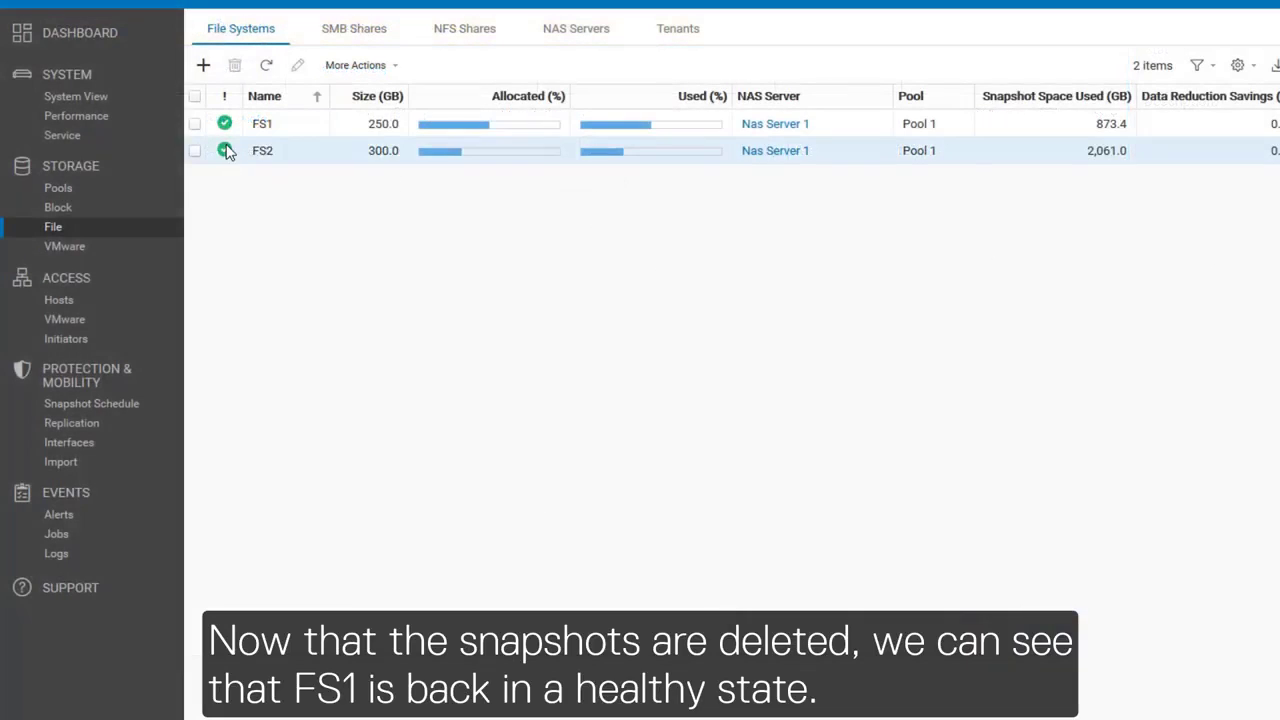
Check the health status of file system FS1 and of Pool 1
mouse_move(226, 125)
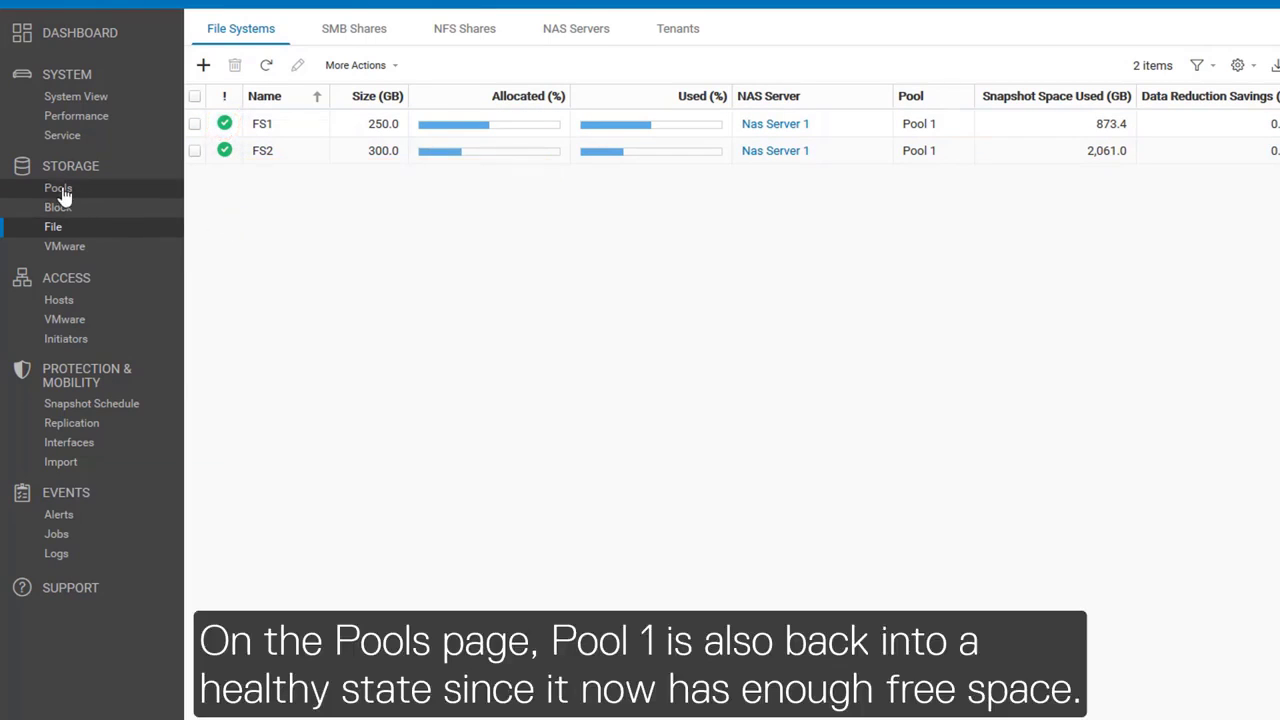
click(60, 190)
mouse_move(228, 128)
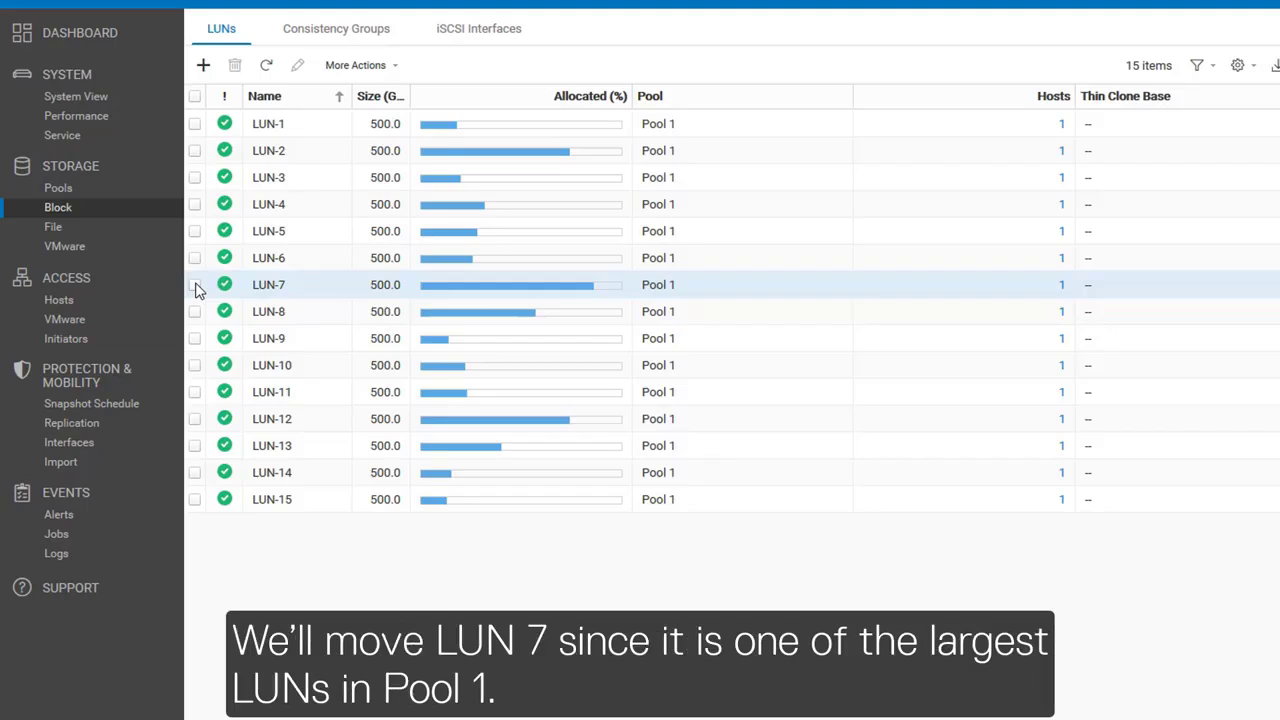
Set up a move of LUN-7 to Pool 2 with Data Reduction and Advanced Deduplication enabled
click(196, 286)
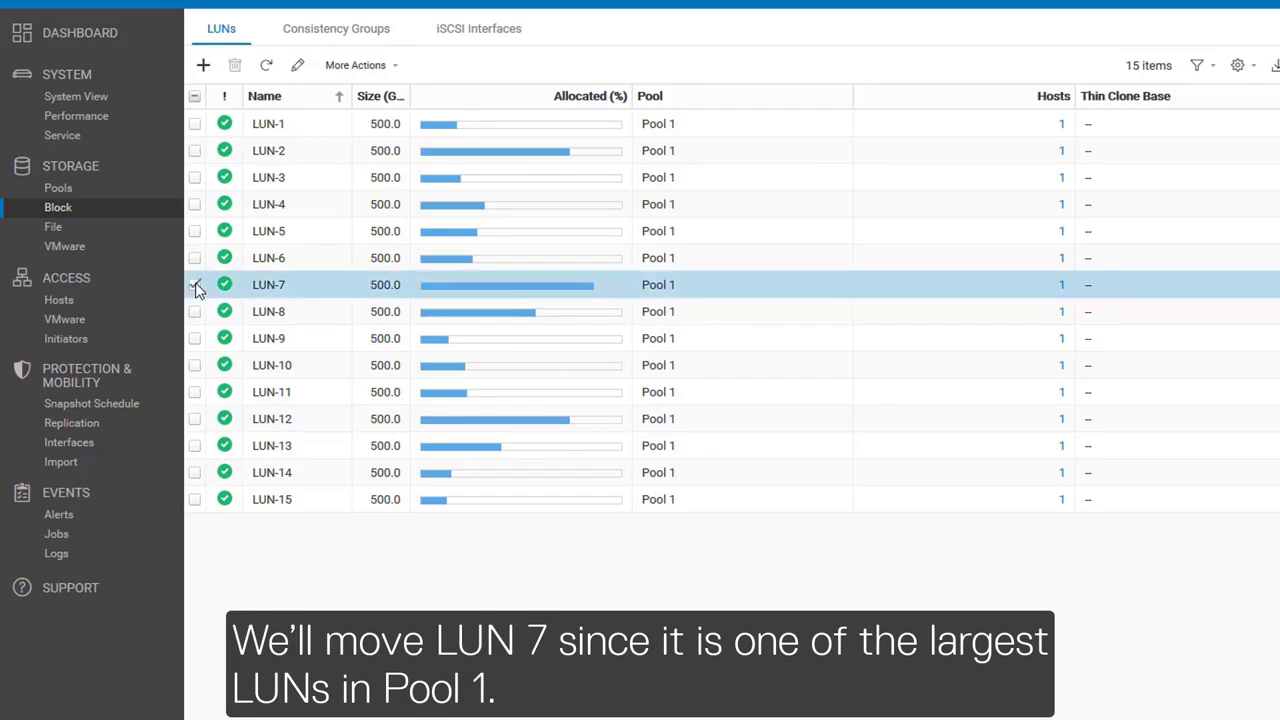
click(379, 68)
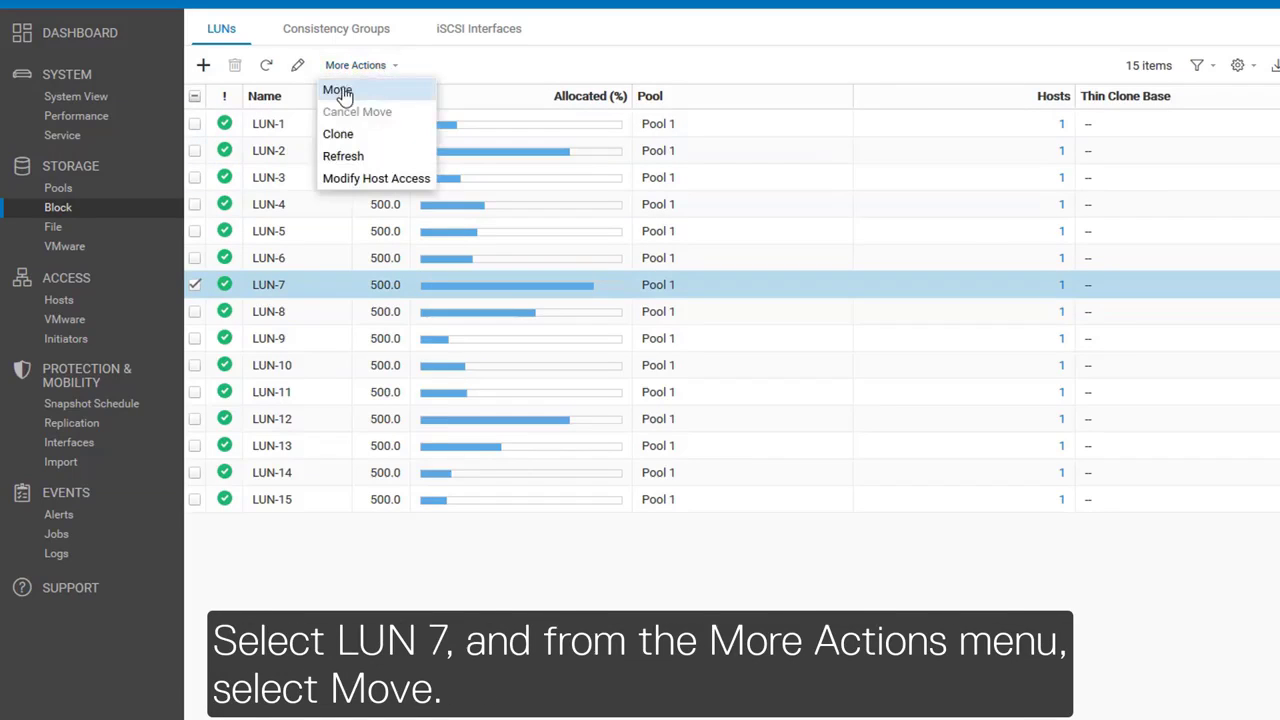
click(343, 92)
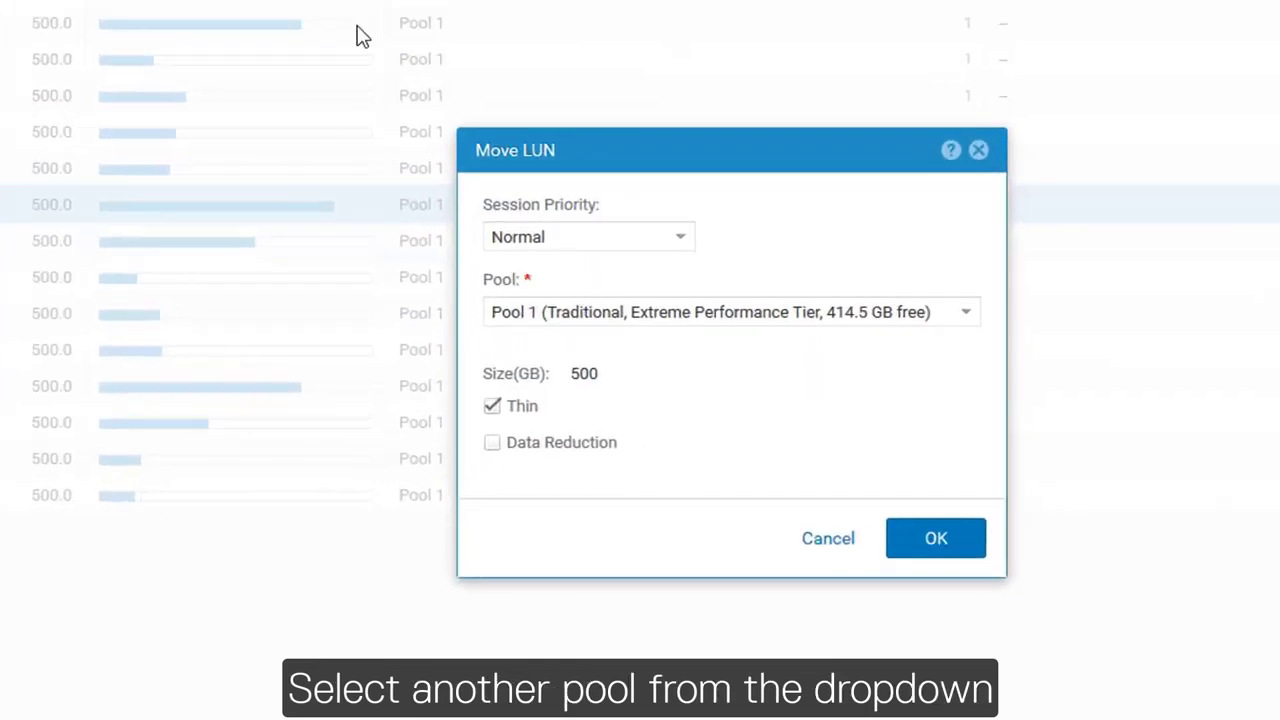
click(816, 365)
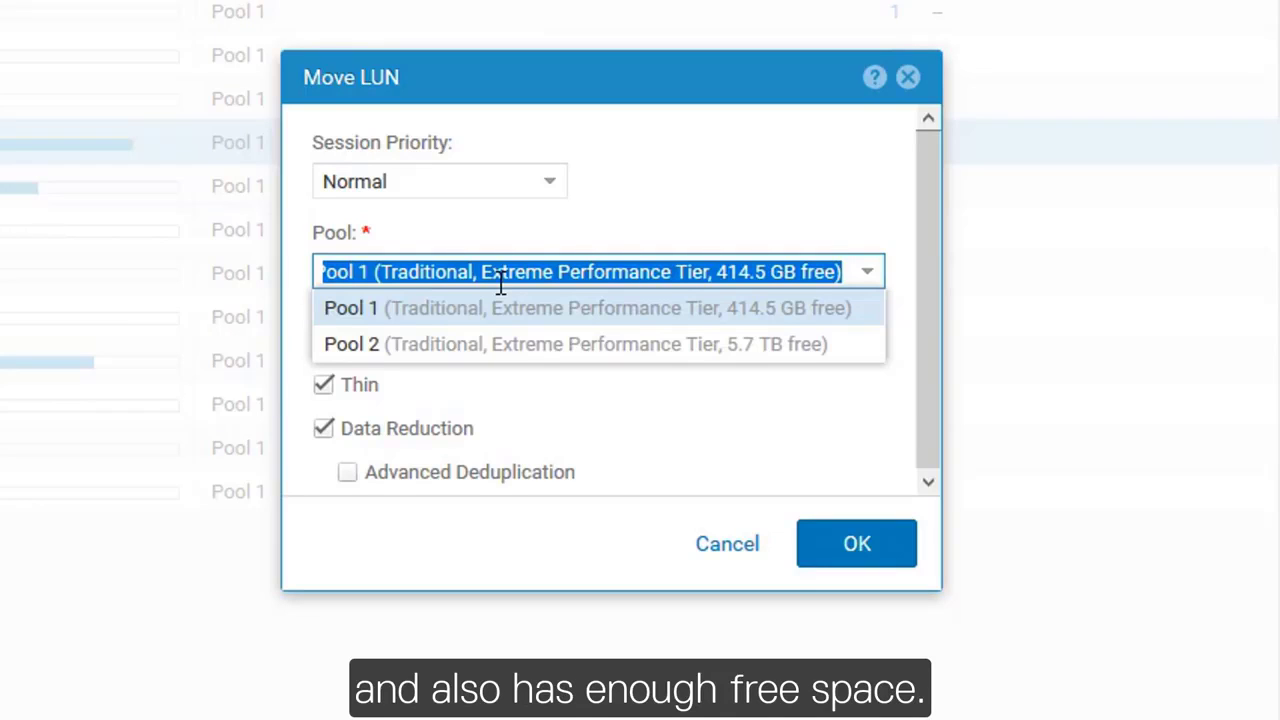
click(455, 350)
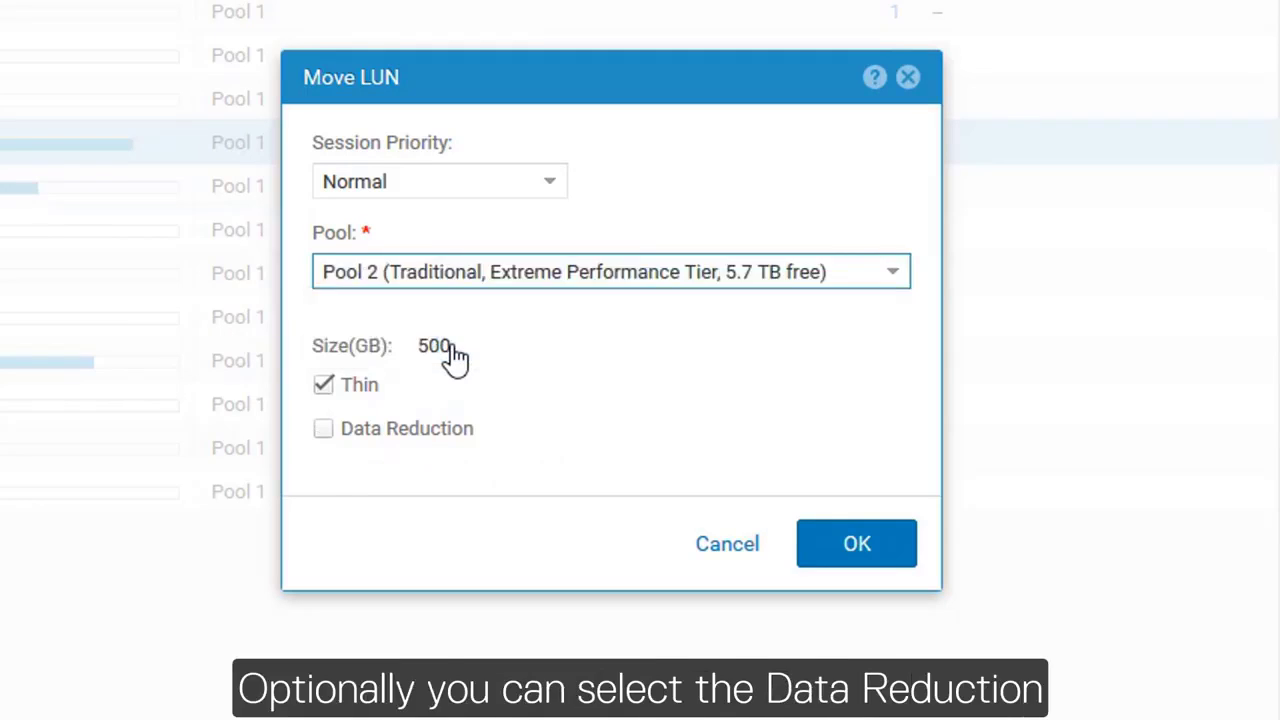
click(323, 430)
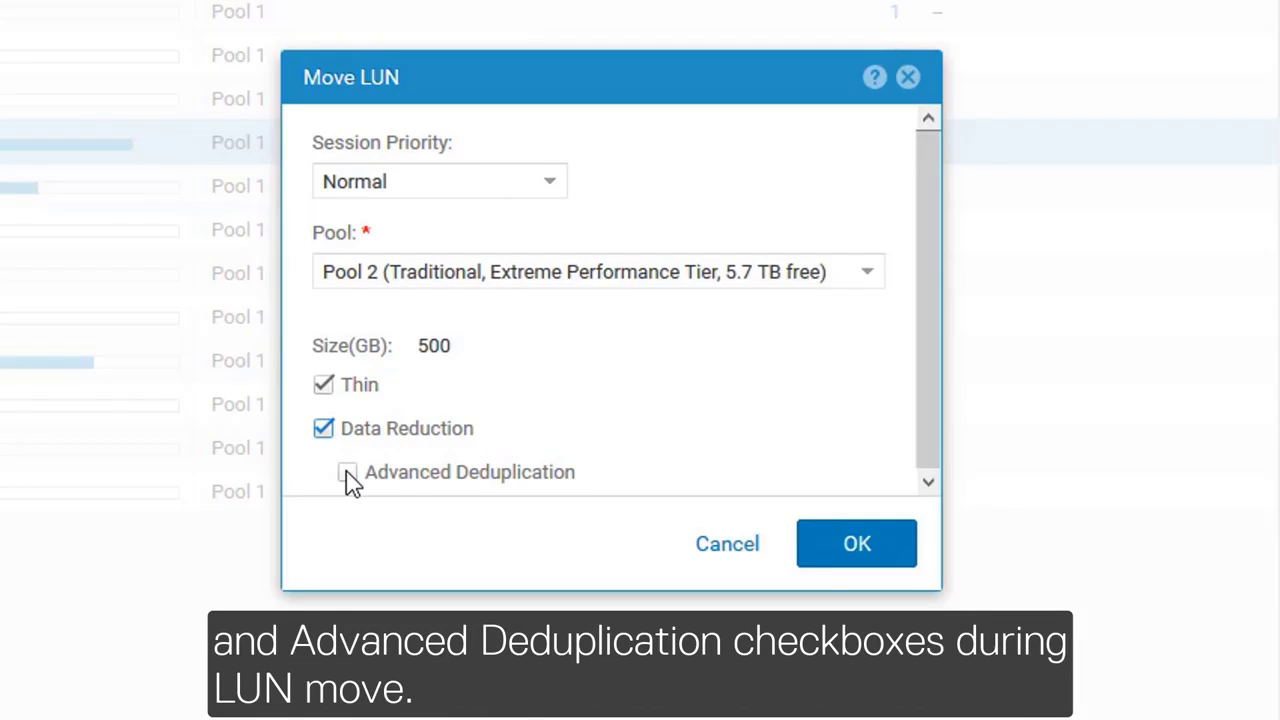
click(347, 474)
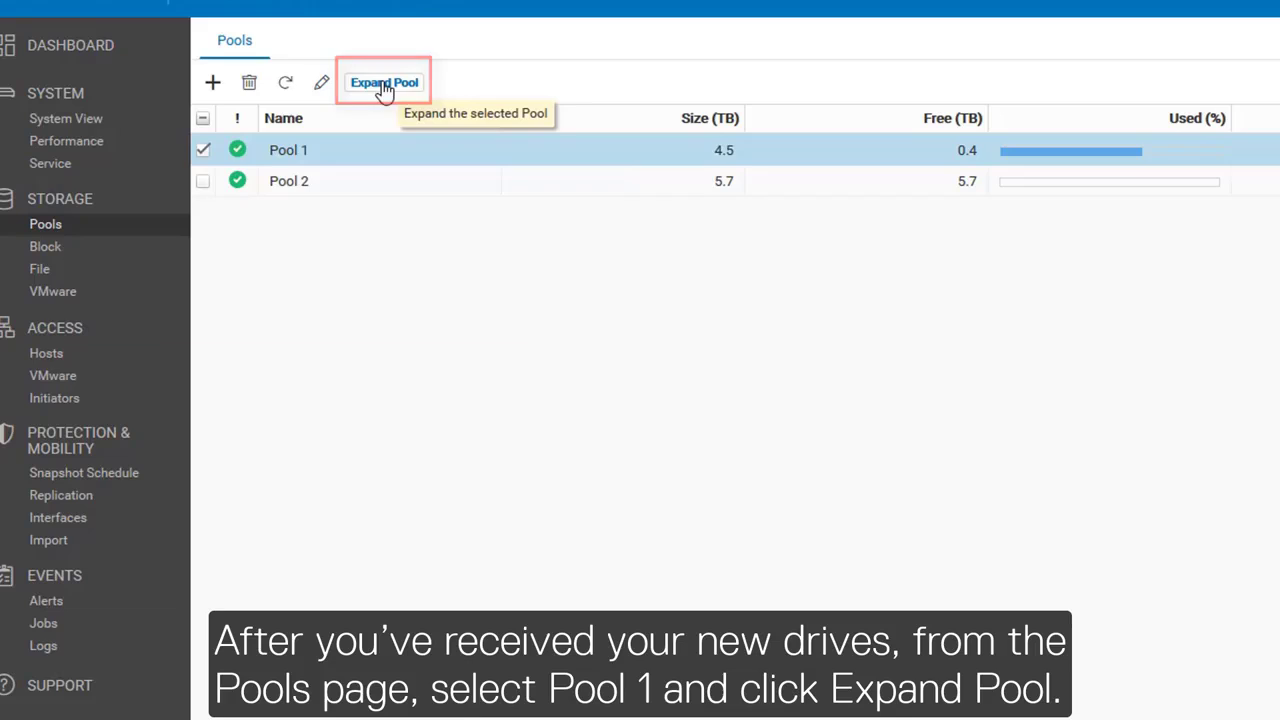
Start expanding Pool 1 with the Extreme Performance Tier and set its RAID 5 configuration to 4+1
click(381, 89)
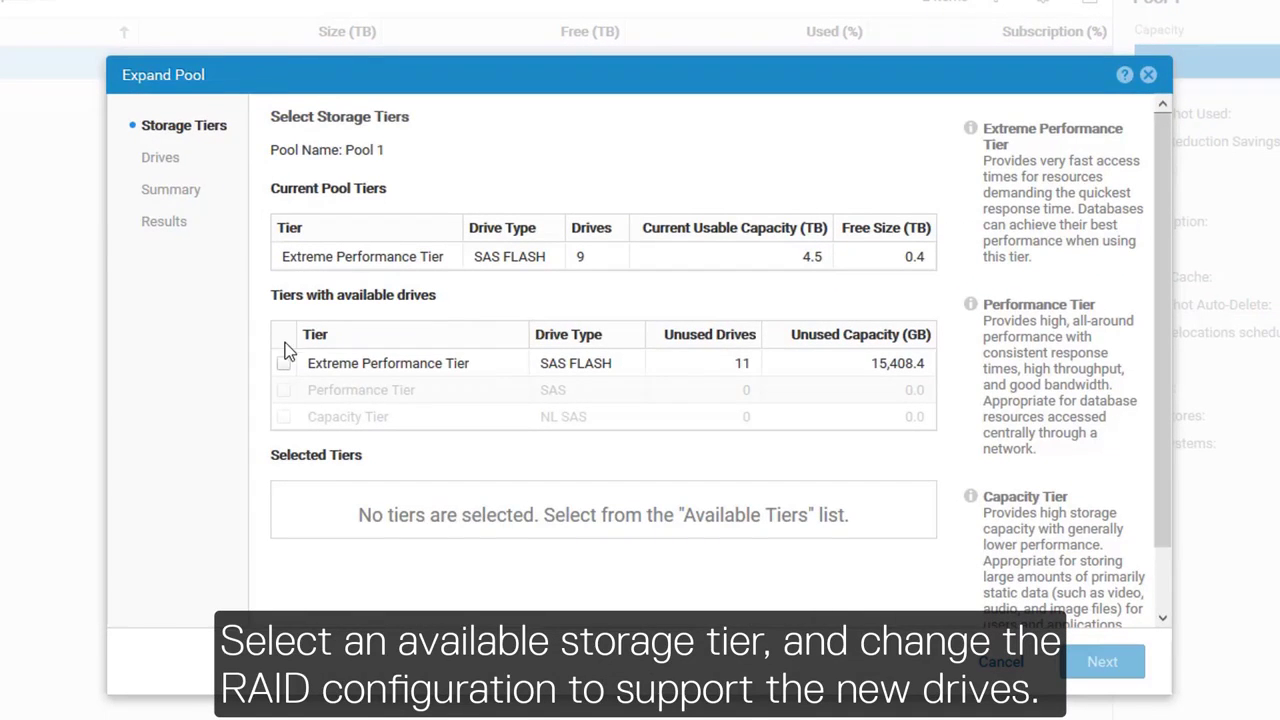
click(285, 364)
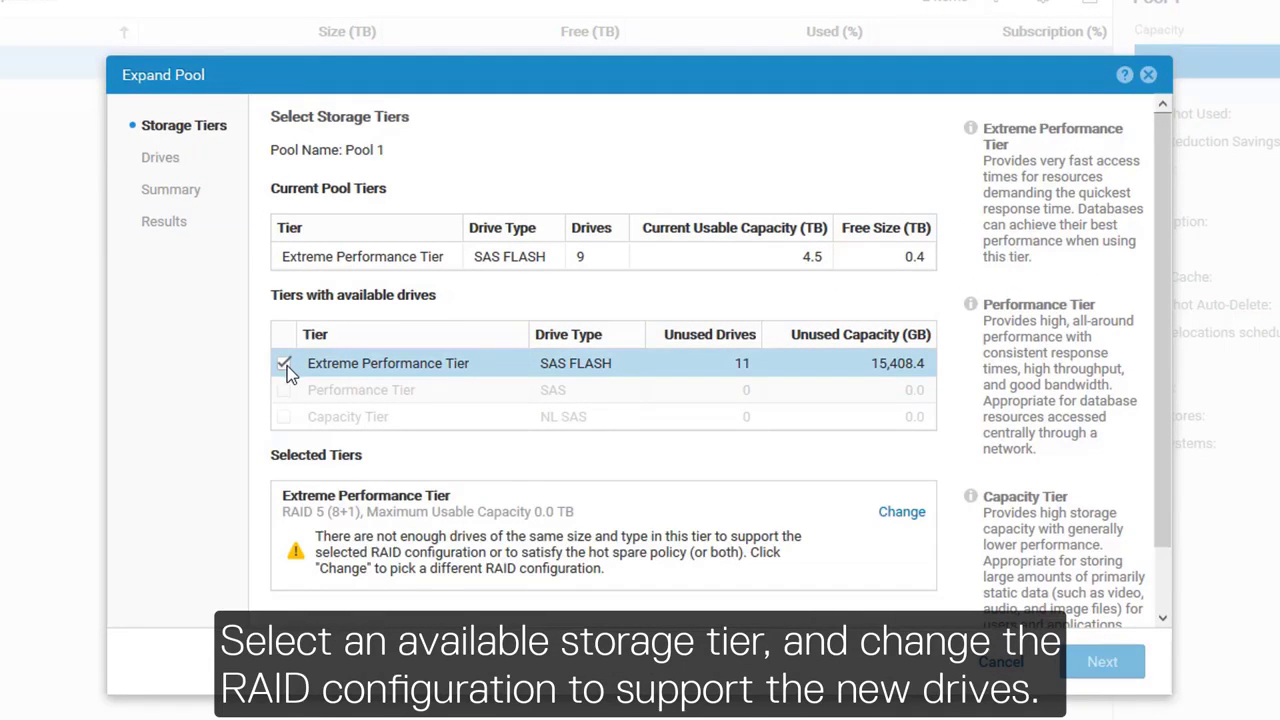
click(903, 513)
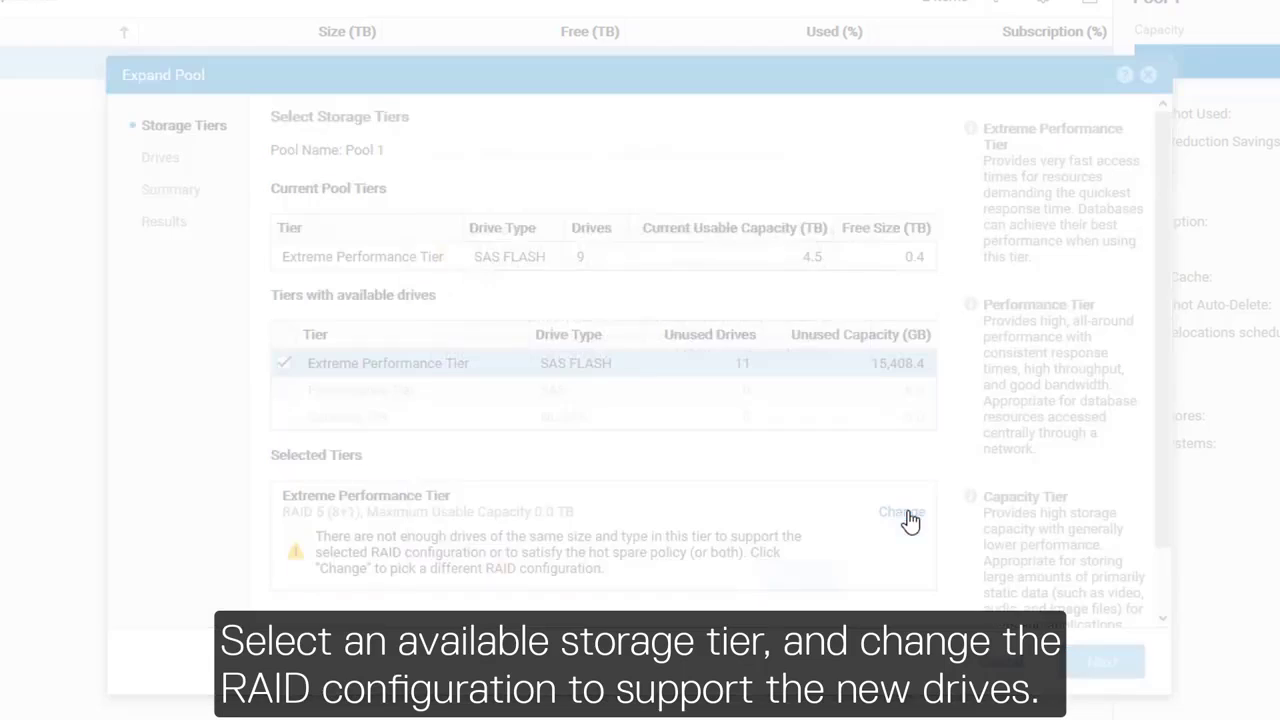
click(709, 203)
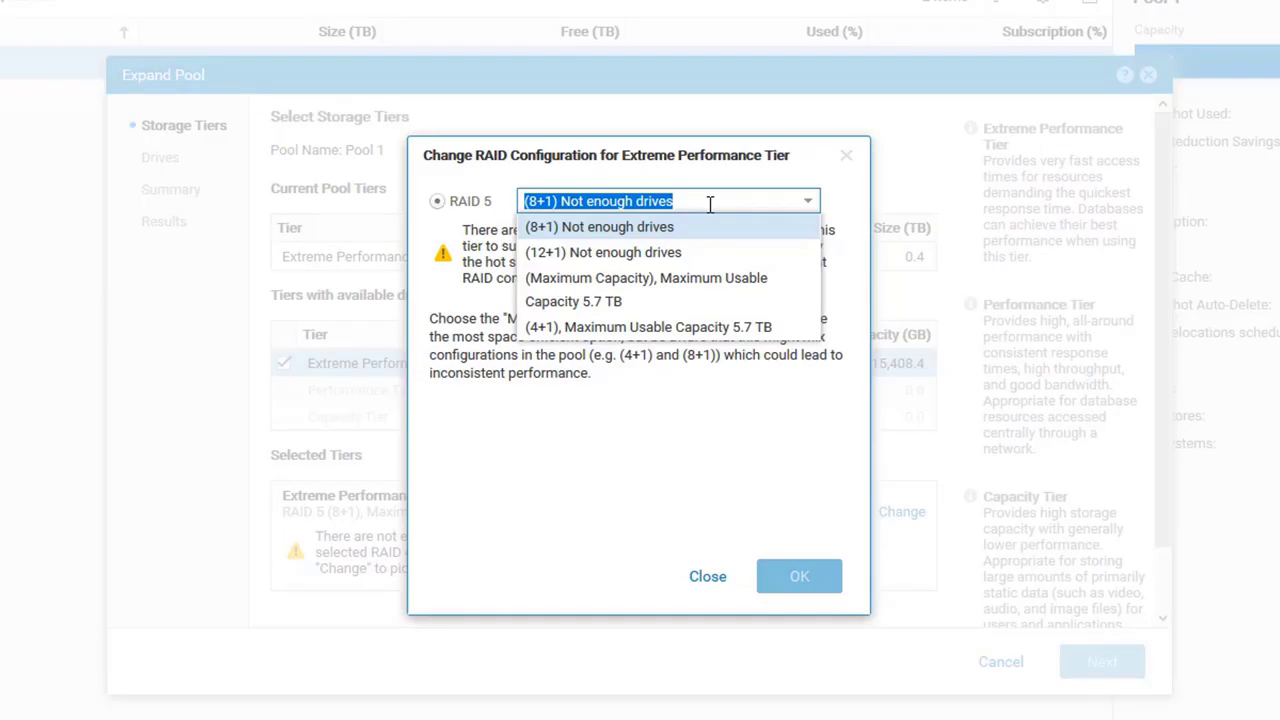
click(680, 327)
click(810, 580)
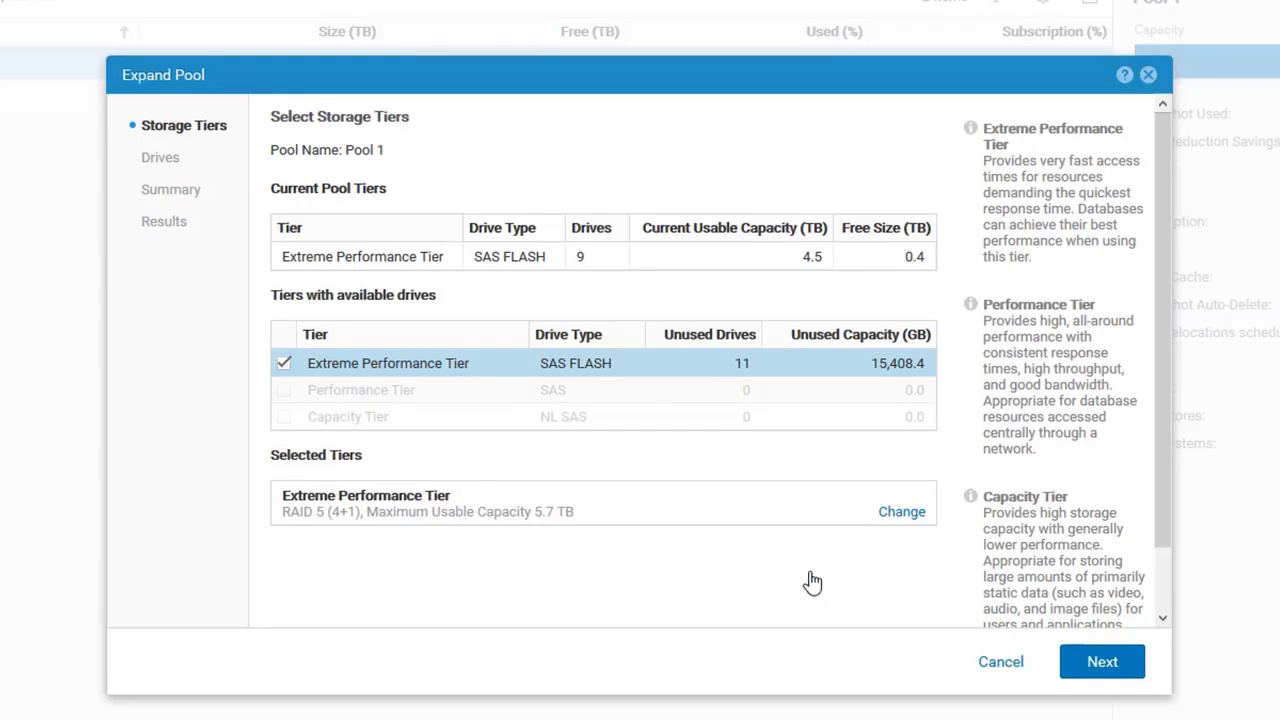
Finish expanding Pool 1 by adding 5 of 6 1.6 TB SAS Flash 2 drives, and check its free capacity
click(1134, 667)
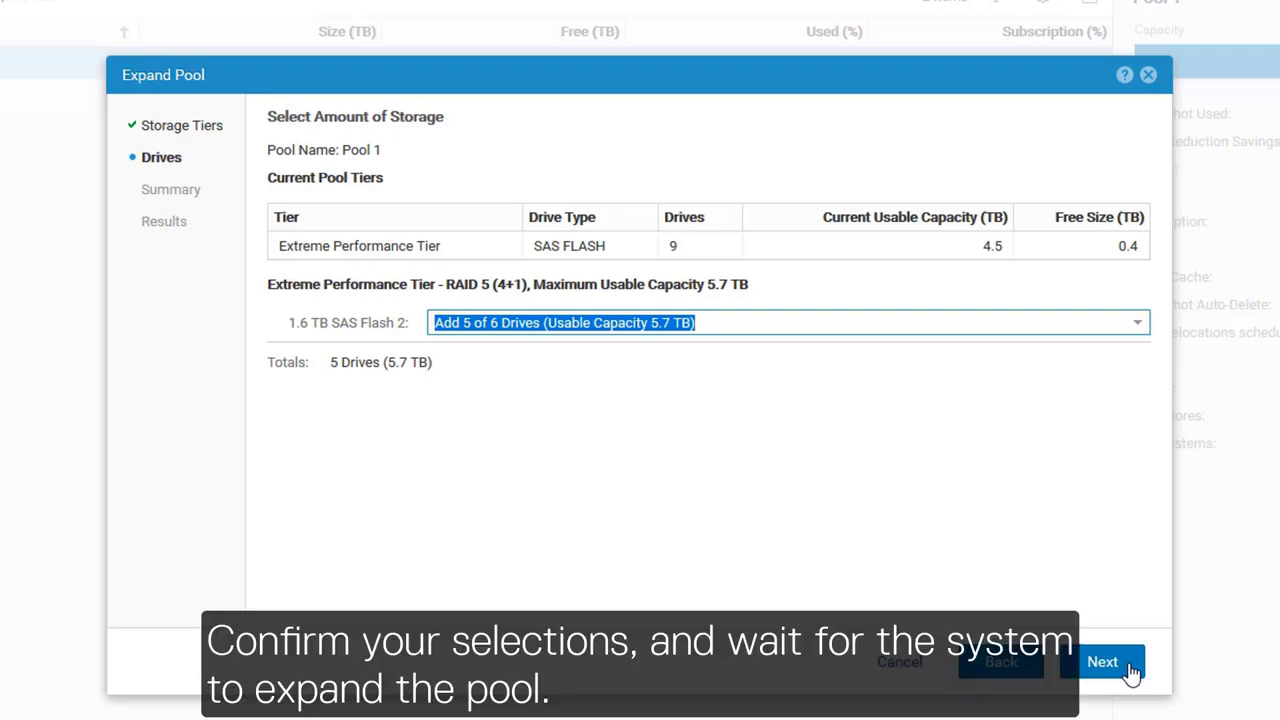
click(1126, 669)
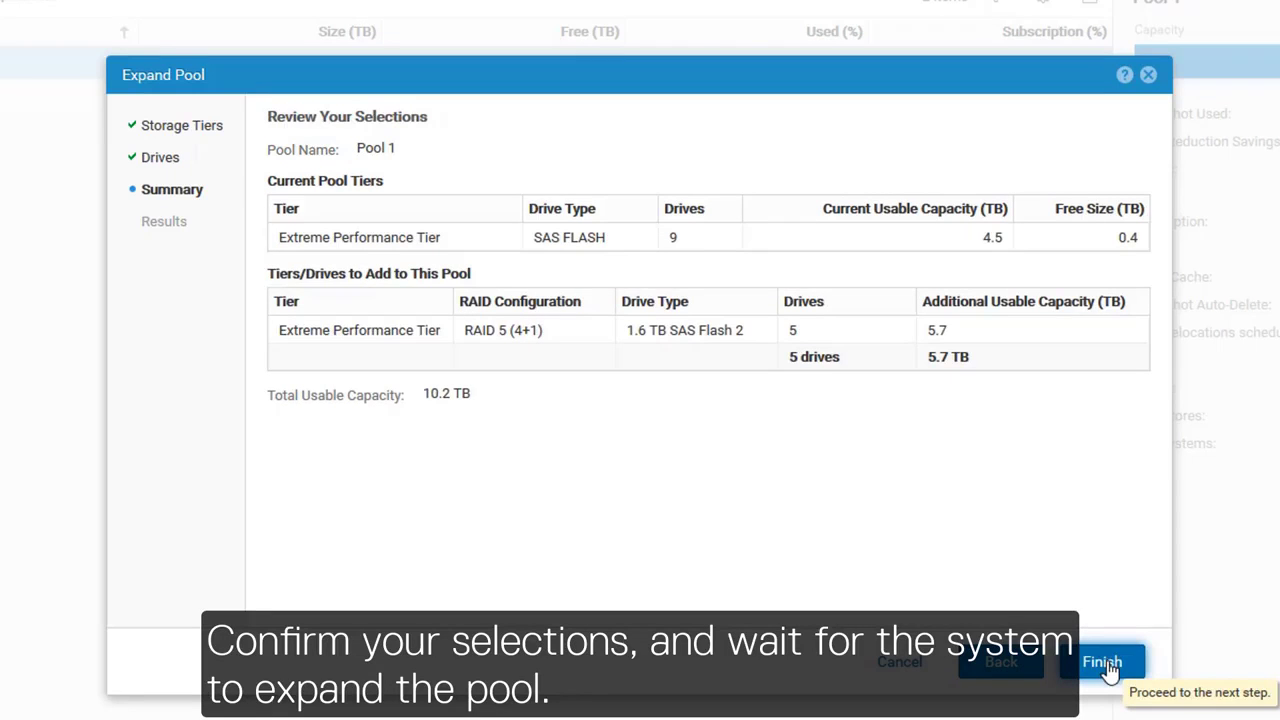
click(1102, 664)
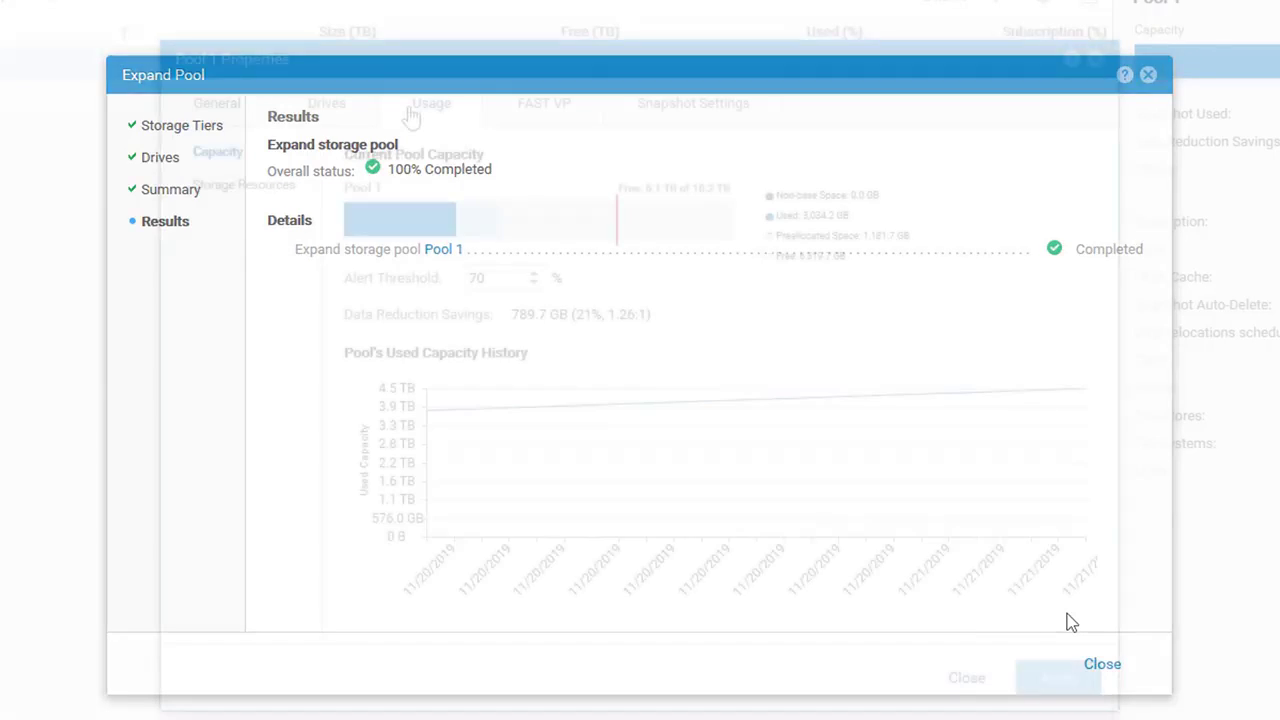
mouse_move(658, 225)
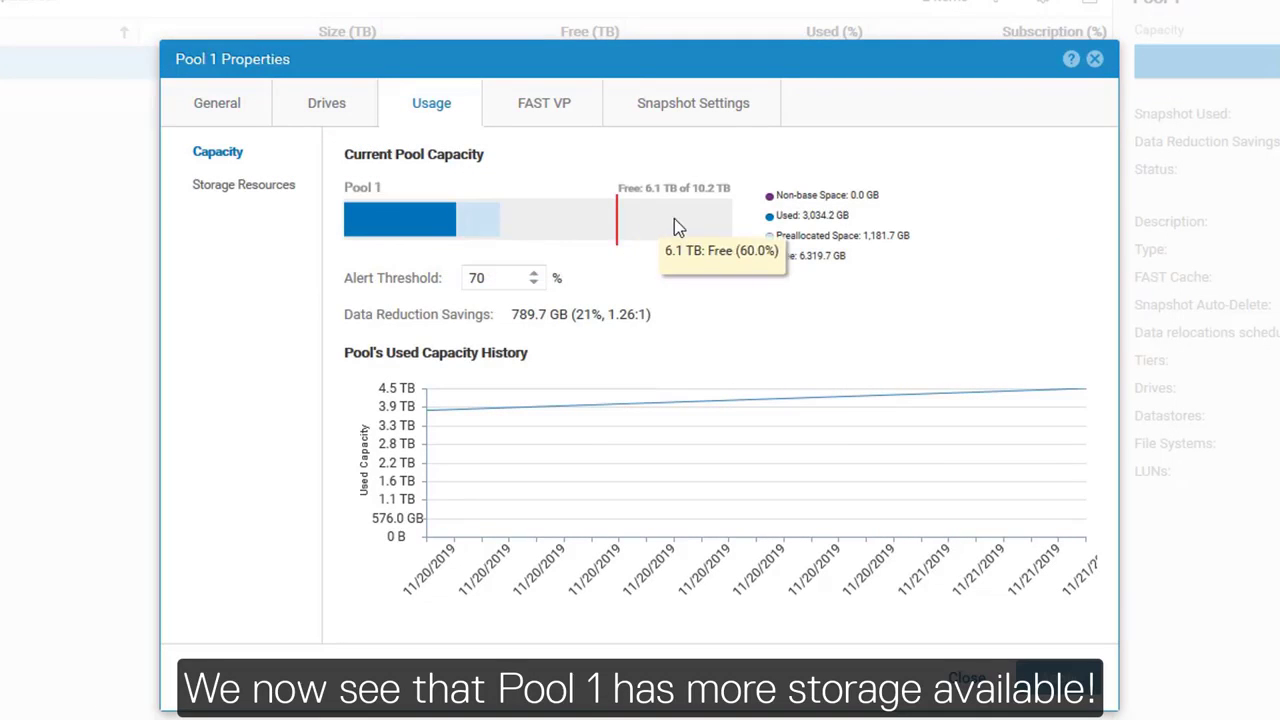